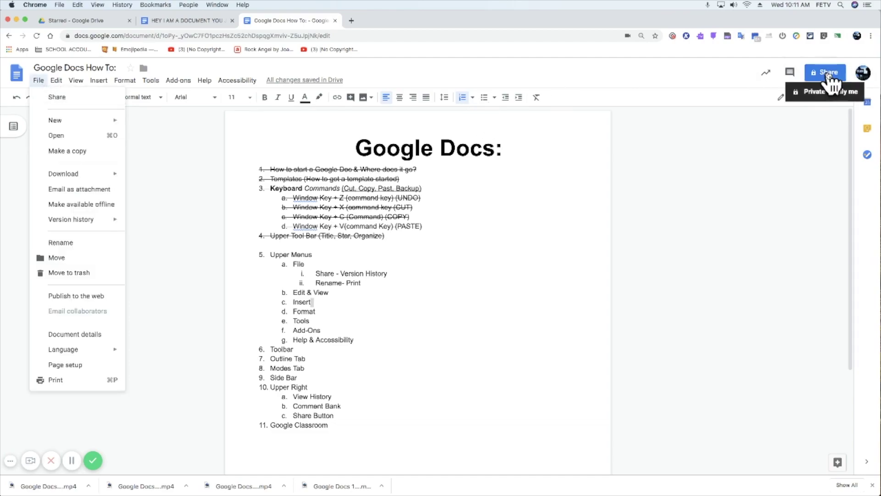
Turn on link sharing for the document and get its shareable link.
{"action": "left_click", "coordinate": [89, 100]}
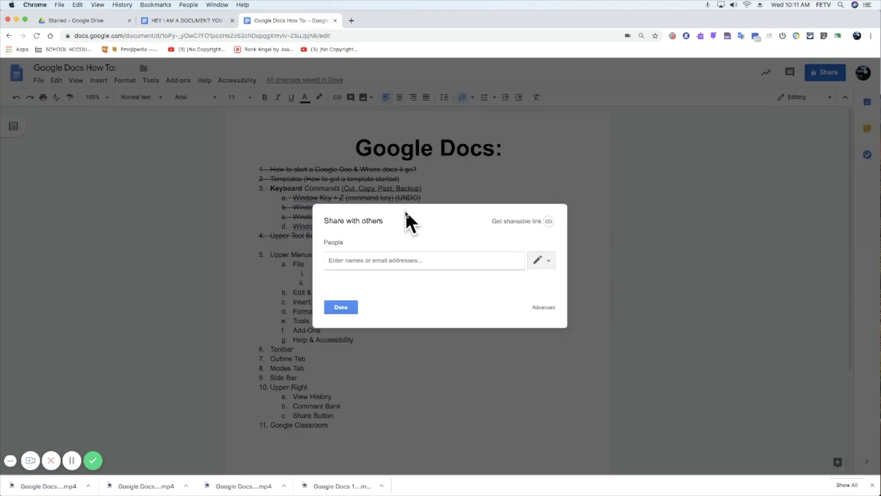
{"action": "left_click", "coordinate": [549, 221]}
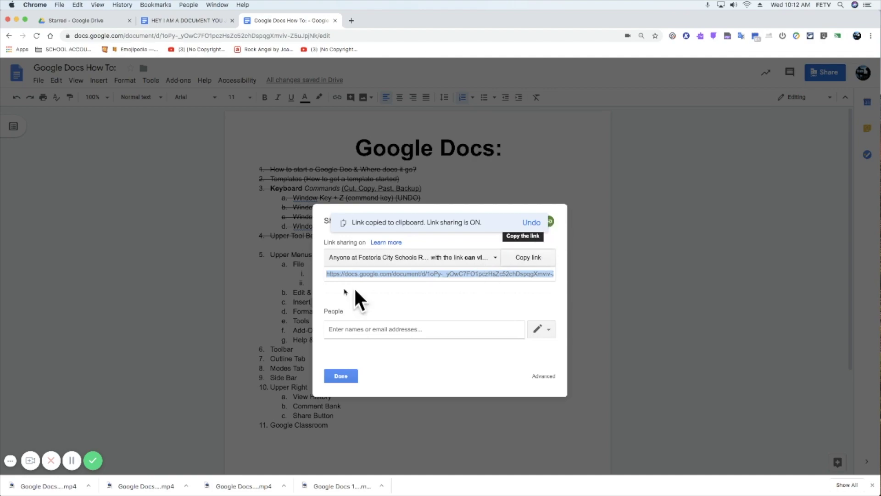
Review the link-sharing access levels, from public on the web to specific people only, and leave sharing without saving a change.
{"action": "left_click", "coordinate": [487, 259]}
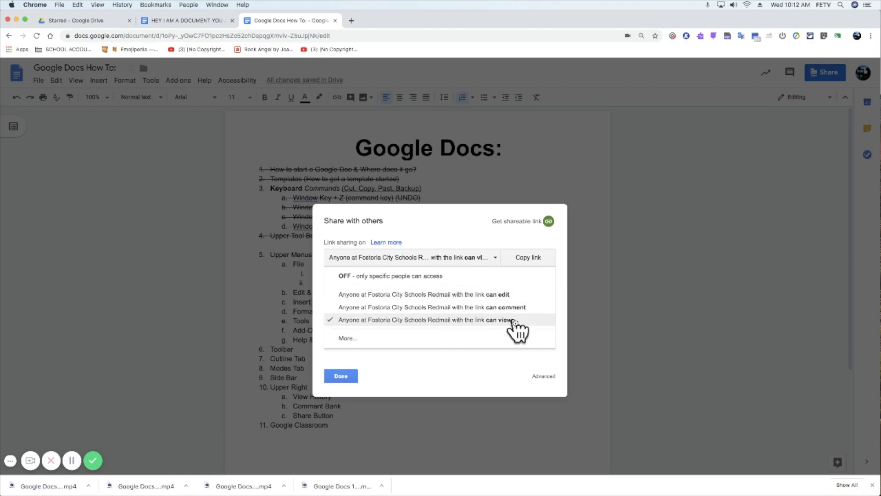
{"action": "left_click", "coordinate": [356, 340]}
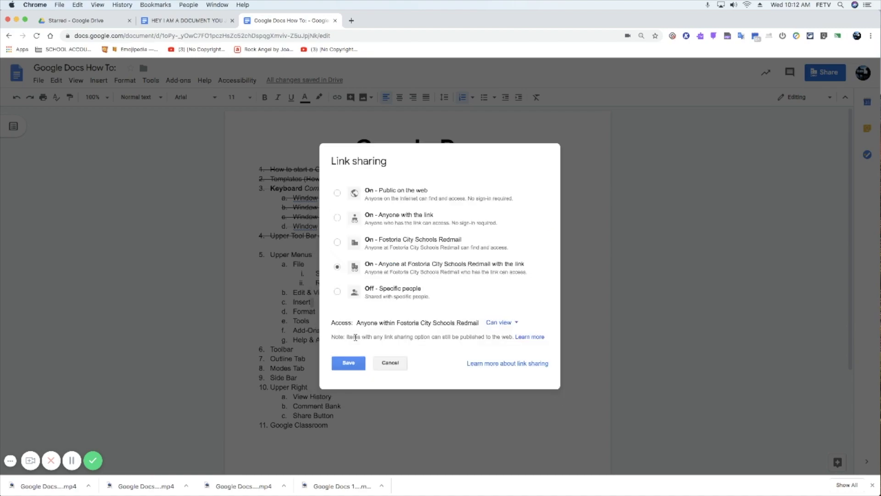
{"action": "left_click", "coordinate": [370, 196]}
{"action": "left_click", "coordinate": [386, 223]}
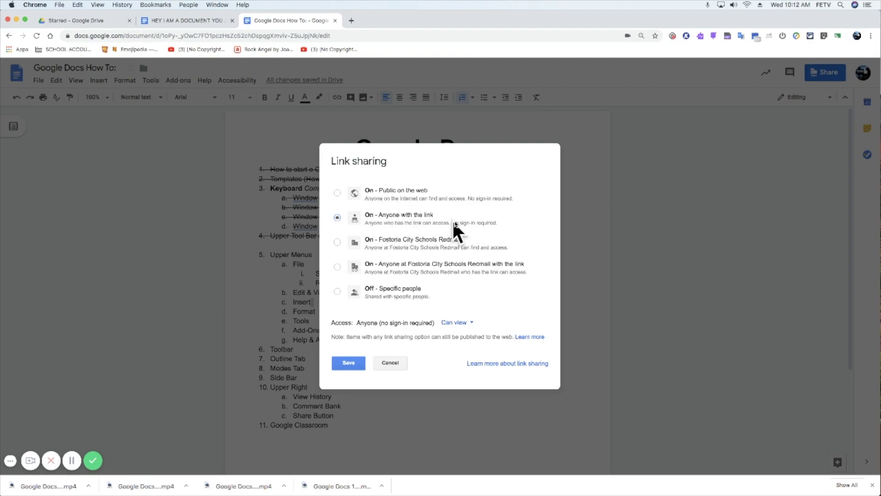
{"action": "left_click", "coordinate": [339, 242]}
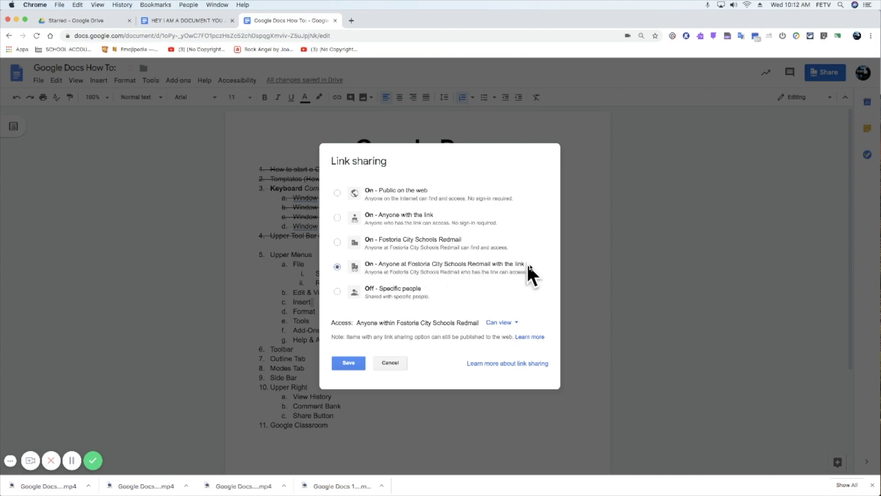
{"action": "left_click", "coordinate": [337, 290]}
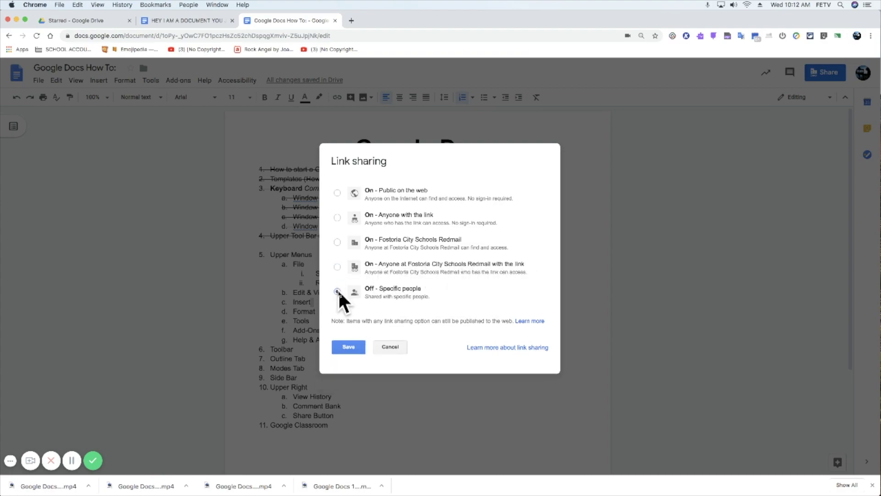
{"action": "left_click", "coordinate": [396, 345]}
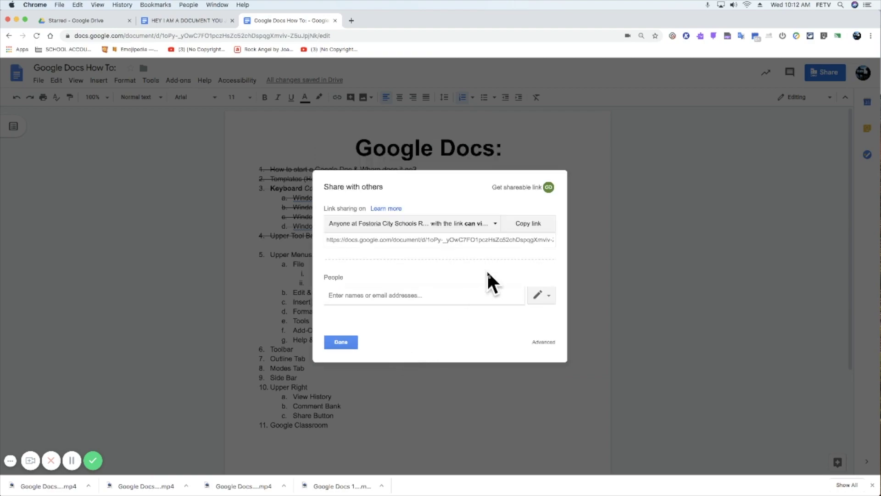
{"action": "left_click", "coordinate": [340, 342]}
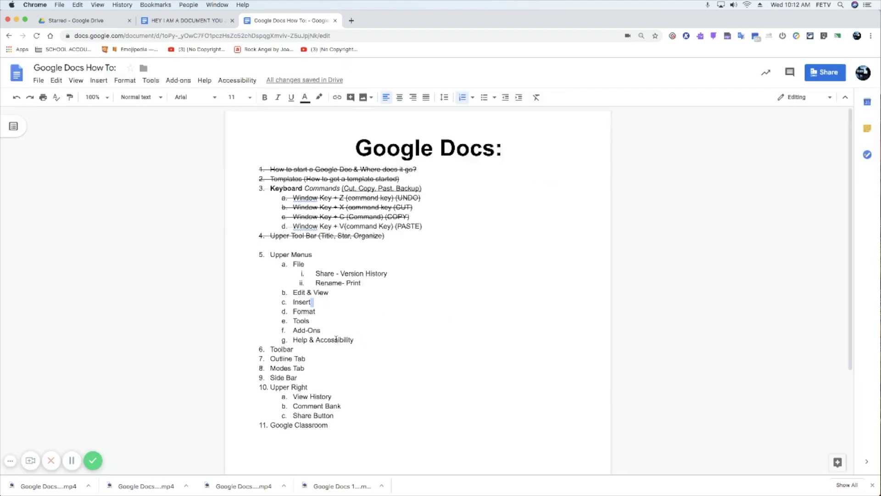
Reopen the document's sharing options and add Pre-K Ipads as an invitee.
{"action": "left_click", "coordinate": [38, 81]}
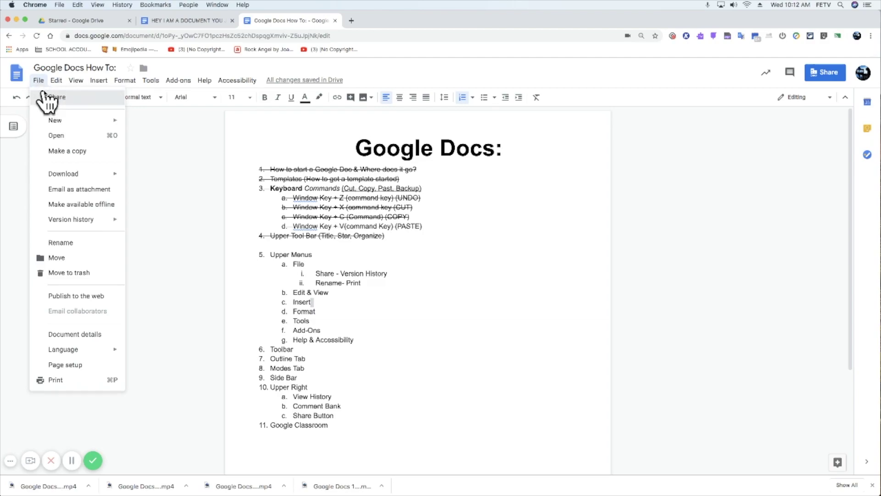
{"action": "left_click", "coordinate": [45, 97]}
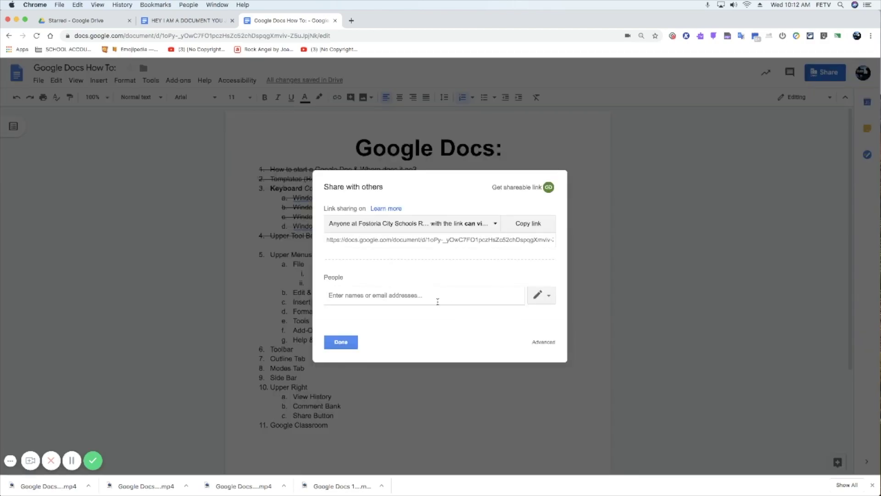
{"action": "type", "text": "pki"}
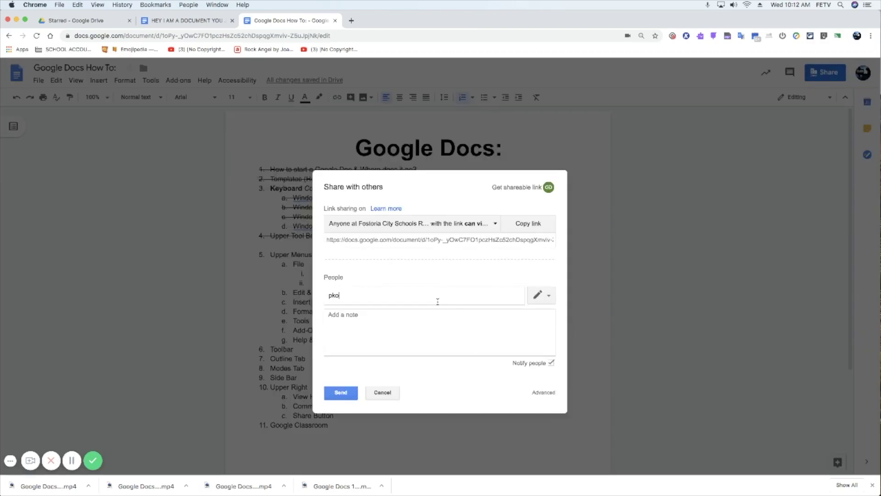
{"action": "type", "text": "pa"}
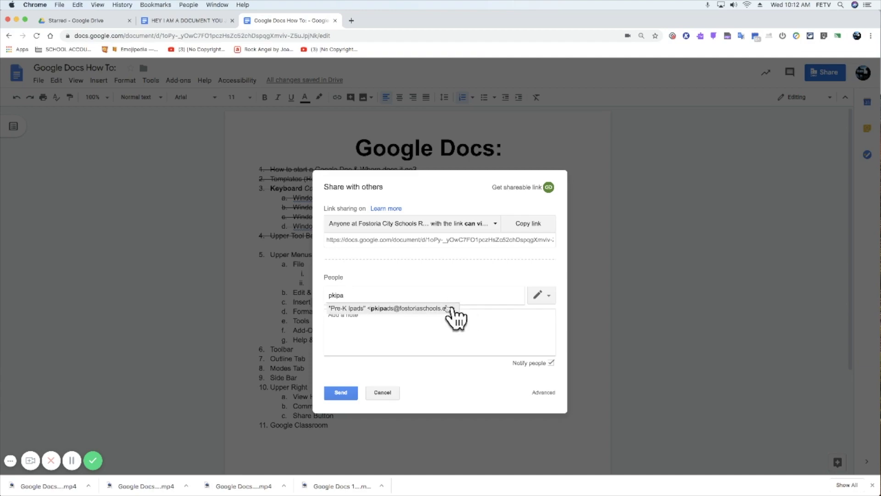
{"action": "left_click", "coordinate": [450, 308]}
Review the invitee's permission levels, the note field and the option to notify people.
{"action": "left_click", "coordinate": [549, 295]}
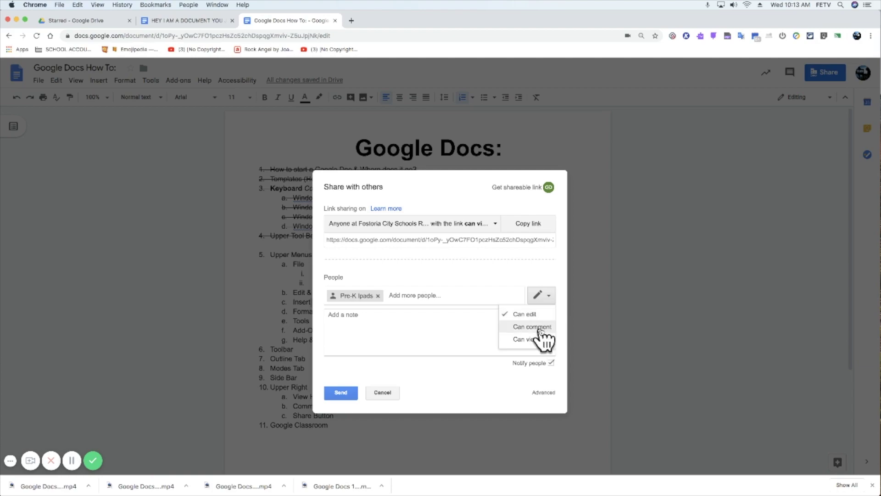
{"action": "left_click", "coordinate": [424, 332]}
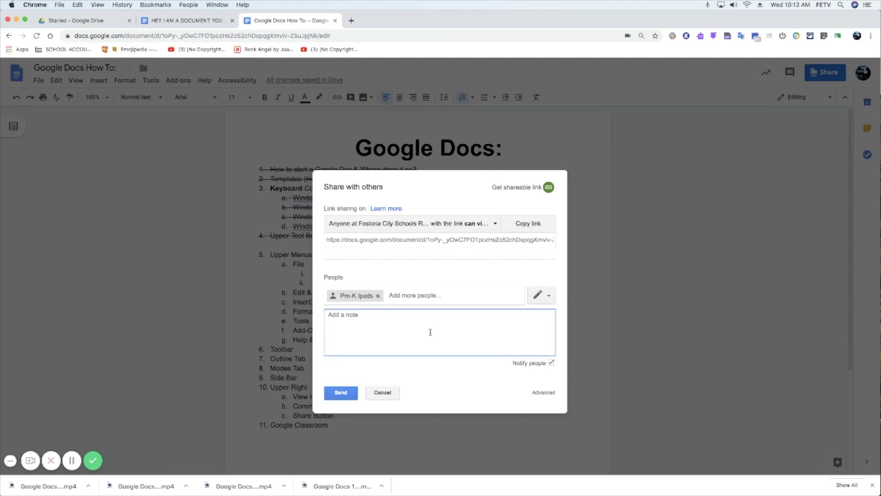
{"action": "left_click", "coordinate": [552, 362]}
{"action": "left_click", "coordinate": [552, 311]}
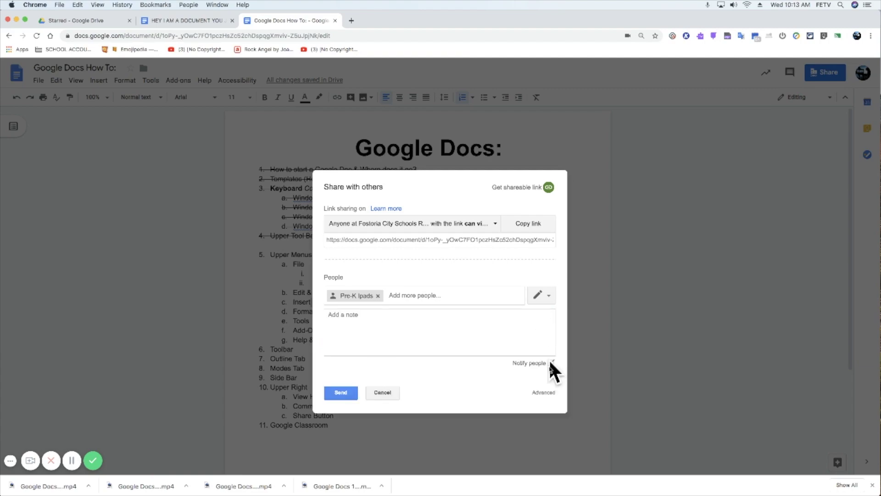
Send the Pre-K Ipads invitation from the advanced sharing settings with notification on, an empty message and a copy to myself.
{"action": "left_click", "coordinate": [541, 393]}
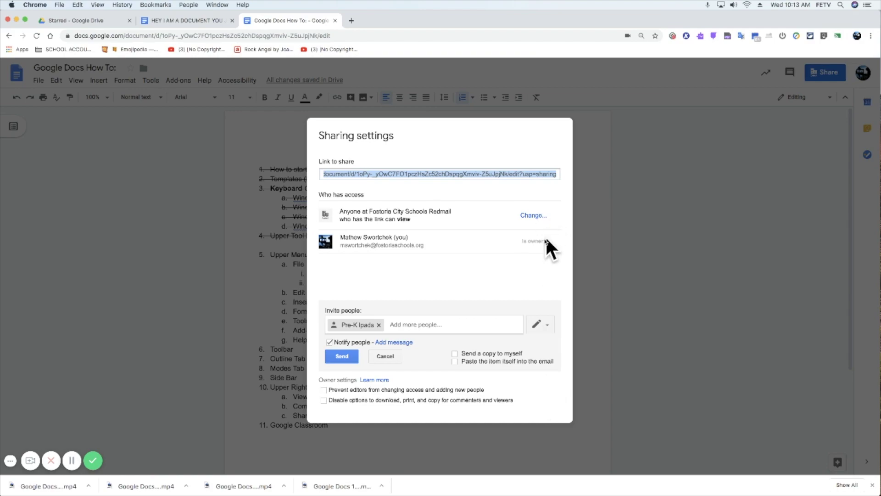
{"action": "left_click", "coordinate": [414, 321]}
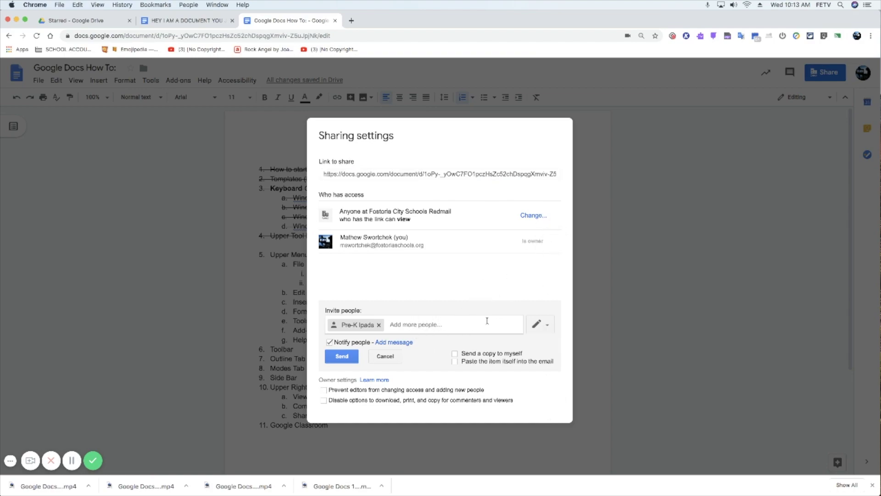
{"action": "left_click", "coordinate": [541, 321]}
{"action": "left_click", "coordinate": [425, 356]}
{"action": "left_click", "coordinate": [389, 342]}
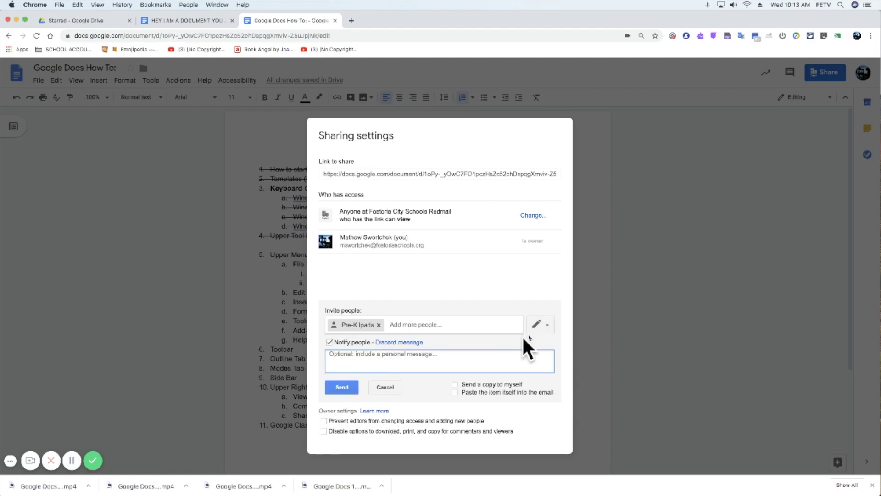
{"action": "left_click", "coordinate": [500, 385]}
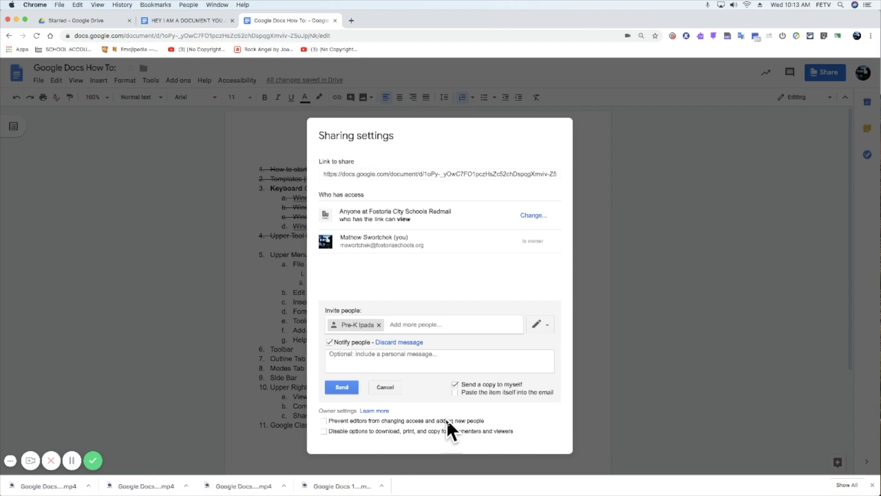
{"action": "left_click", "coordinate": [323, 419]}
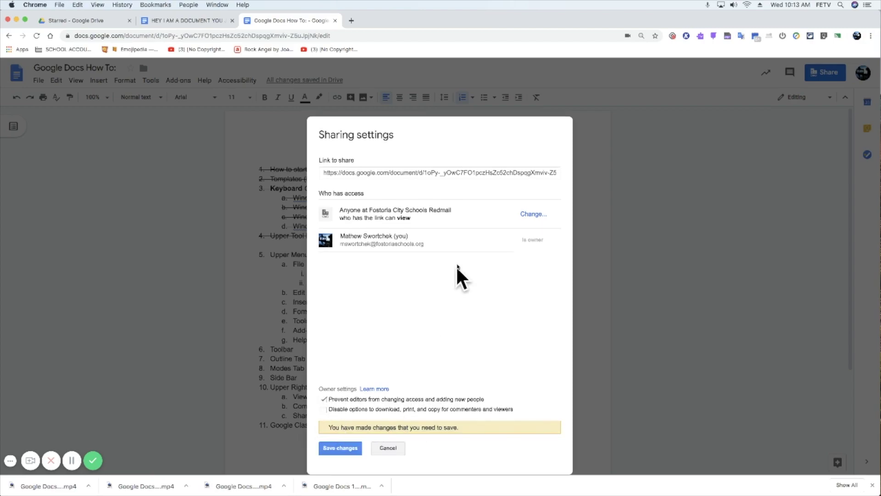
{"action": "left_click", "coordinate": [324, 398]}
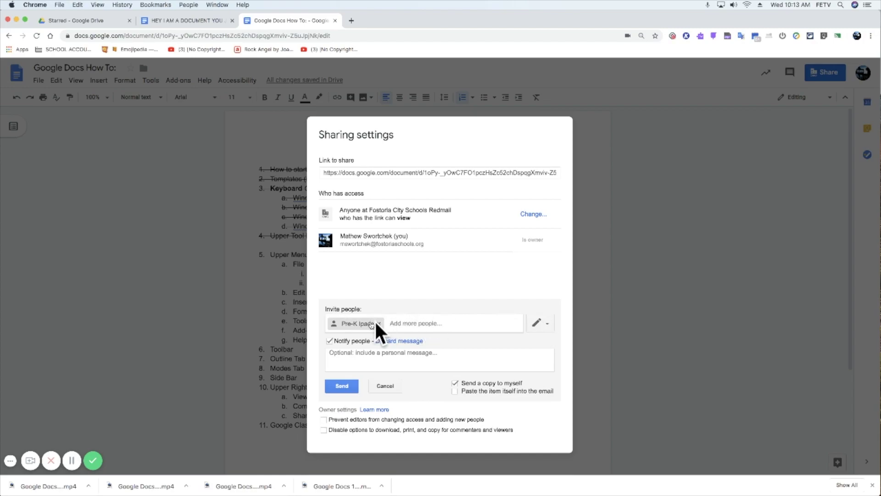
{"action": "left_click", "coordinate": [349, 385]}
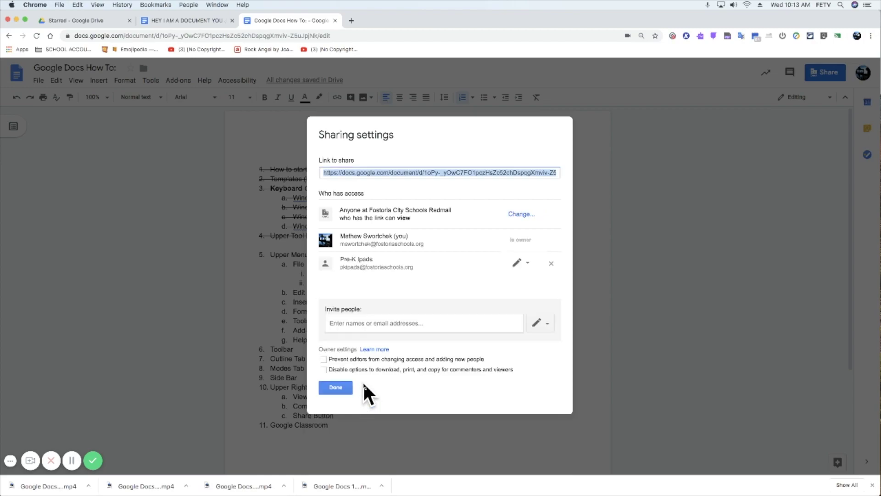
Prevent editors from changing access and adding people, and save it together with view-only access for Pre-K Ipads.
{"action": "left_click", "coordinate": [324, 359]}
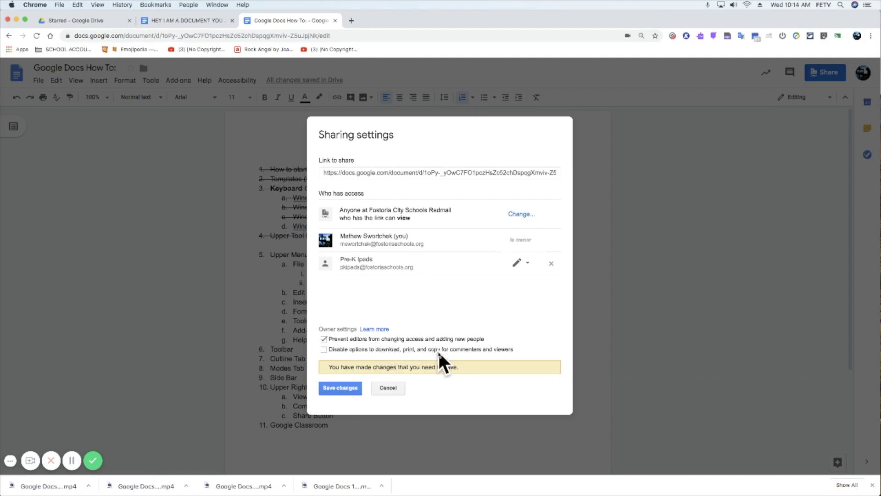
{"action": "left_click", "coordinate": [527, 262]}
{"action": "left_click", "coordinate": [515, 319]}
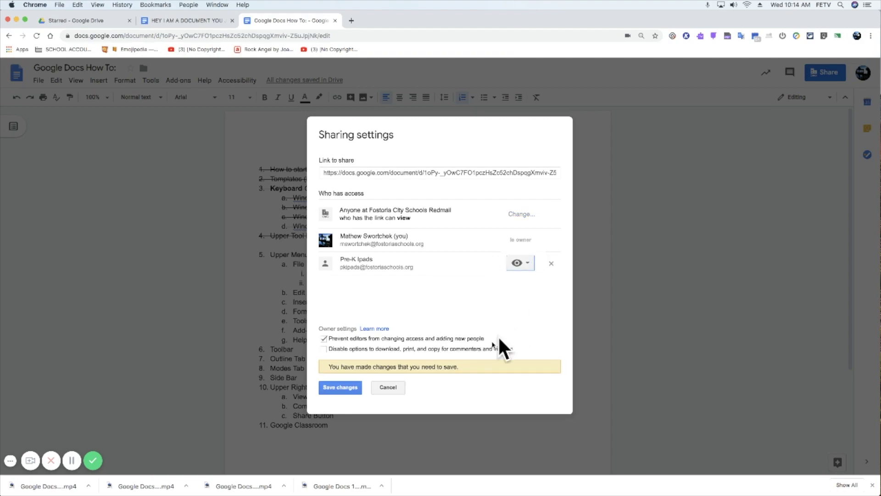
{"action": "left_click", "coordinate": [343, 390]}
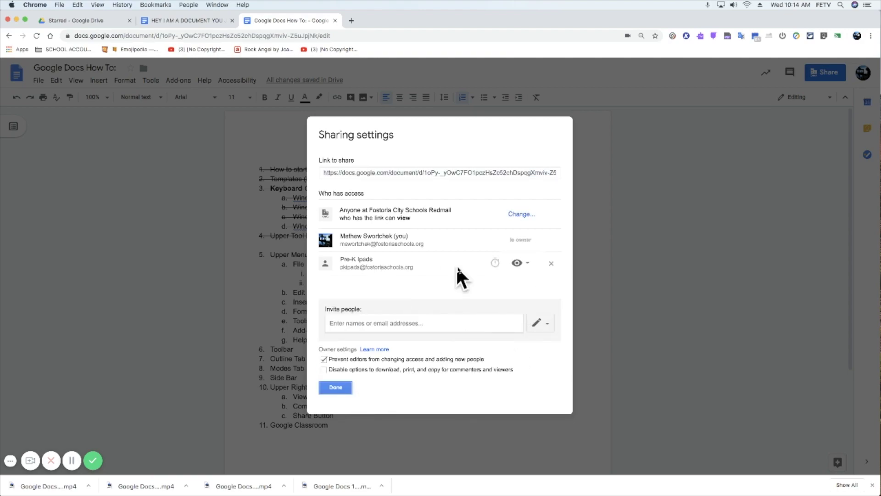
Disable download, print and copy for commenters and viewers, and save a 7-day access expiration for Pre-K Ipads.
{"action": "left_click", "coordinate": [331, 369]}
{"action": "left_click", "coordinate": [353, 383]}
{"action": "left_click", "coordinate": [494, 263]}
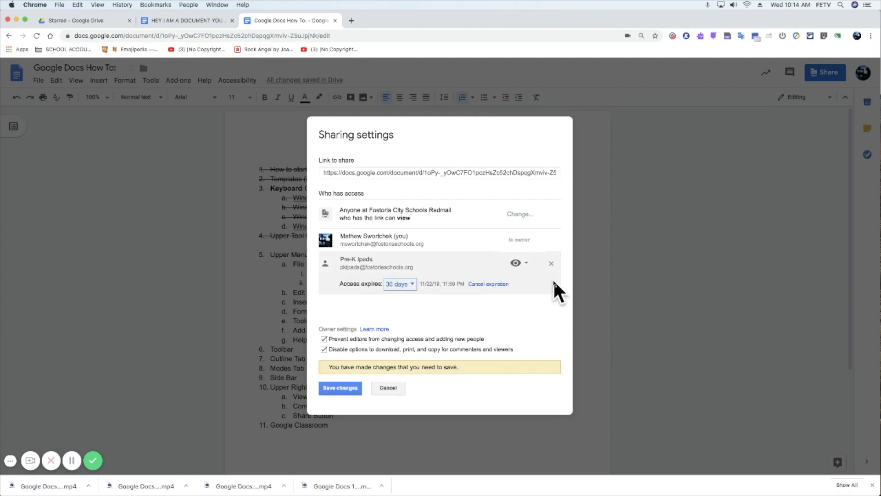
{"action": "left_click", "coordinate": [400, 283]}
{"action": "left_click", "coordinate": [406, 299]}
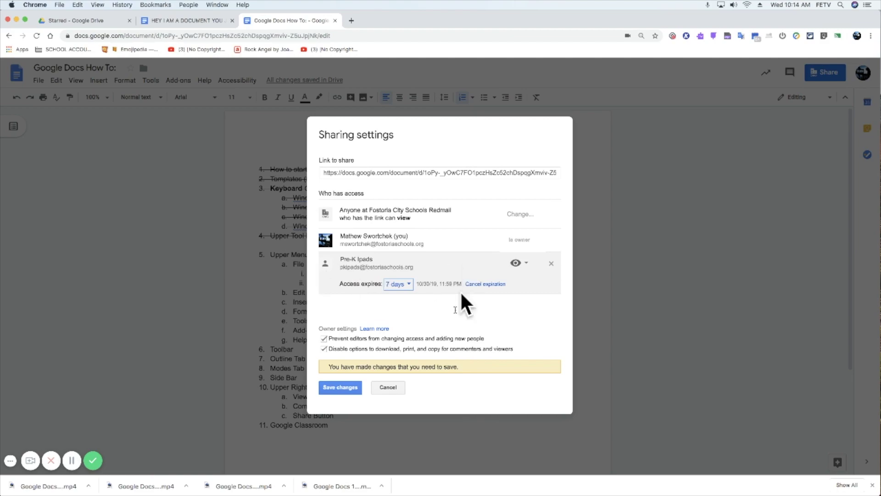
{"action": "left_click", "coordinate": [355, 386]}
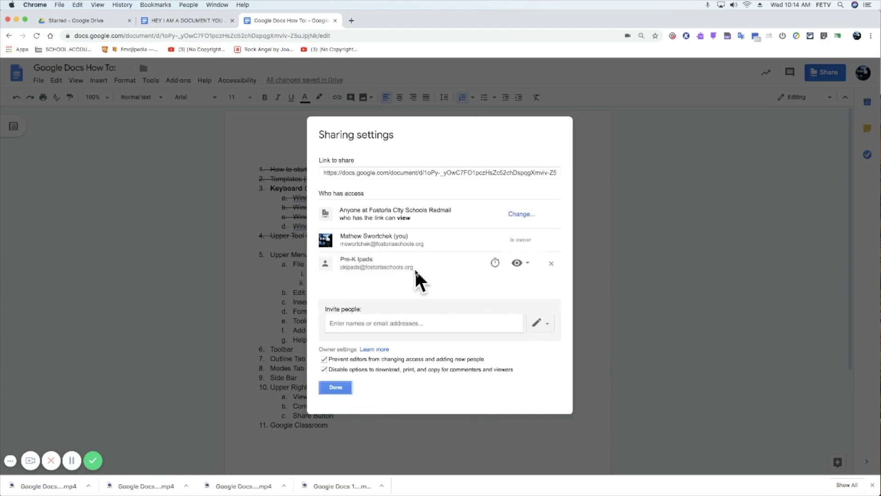
{"action": "mouse_move", "coordinate": [496, 269]}
{"action": "left_click", "coordinate": [342, 388]}
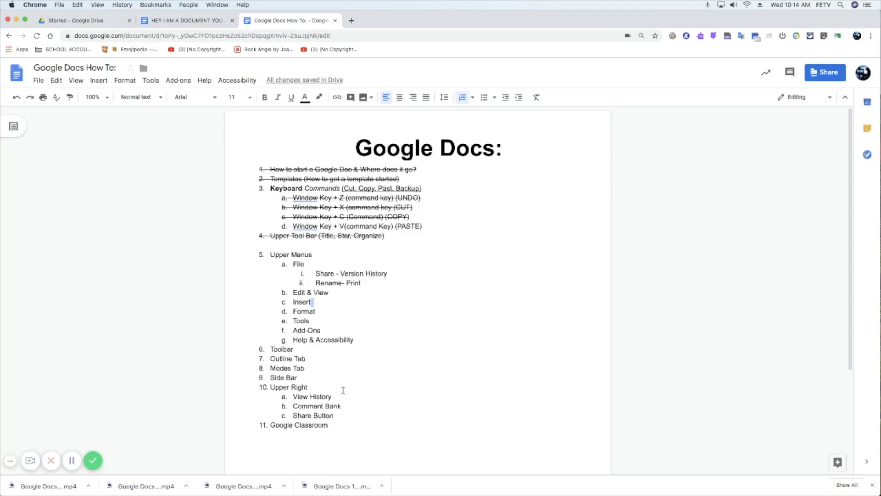
{"action": "left_click", "coordinate": [38, 86]}
{"action": "left_click", "coordinate": [39, 85]}
{"action": "left_click", "coordinate": [77, 20]}
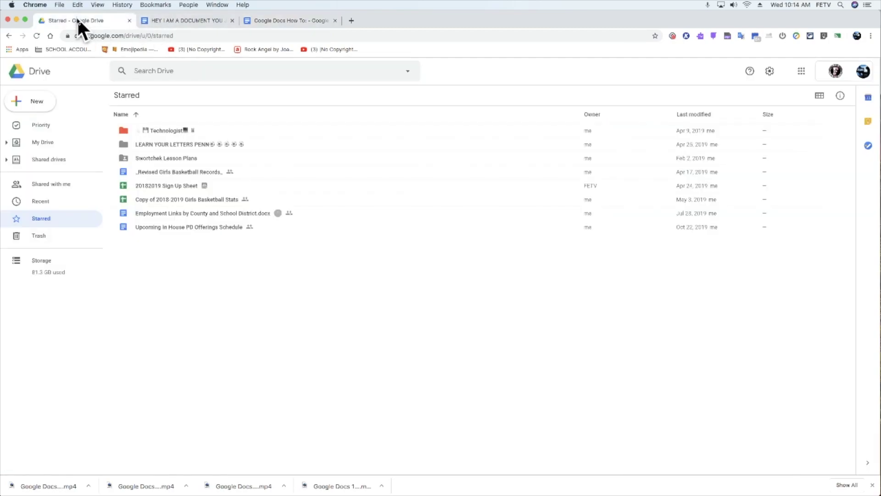
{"action": "left_click", "coordinate": [285, 19]}
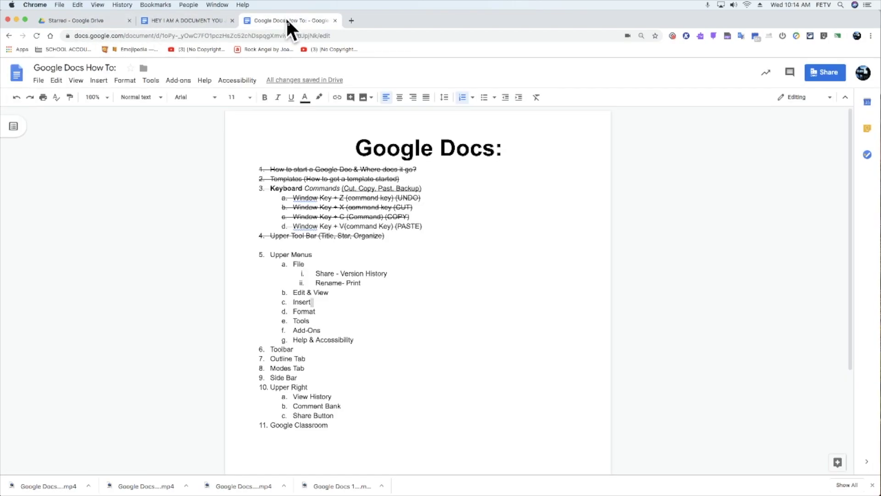
Review the file types available for a new file, browse the My Drive, Starred and Shared with Me files available to open, and close the browser.
{"action": "left_click", "coordinate": [39, 80]}
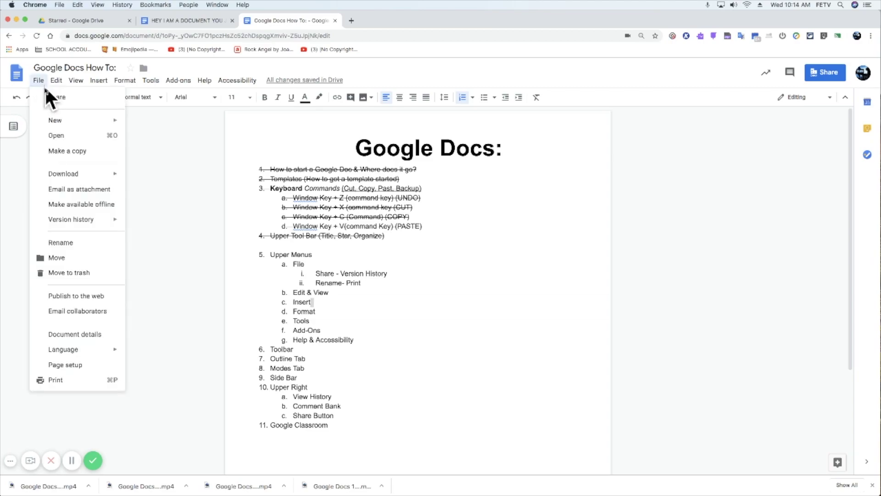
{"action": "mouse_move", "coordinate": [51, 121]}
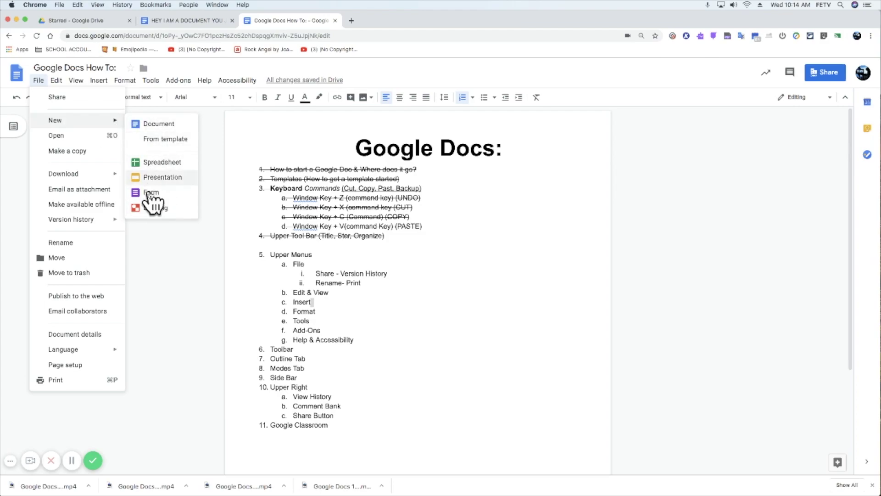
{"action": "left_click", "coordinate": [110, 136]}
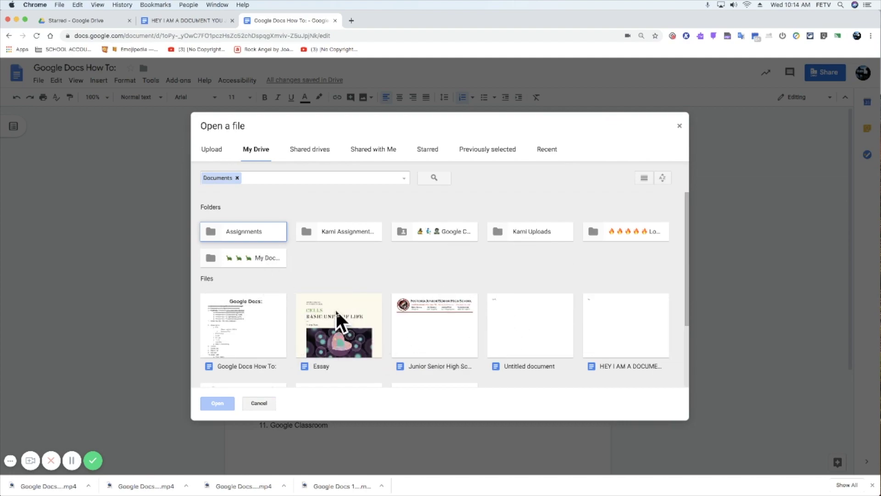
{"action": "scroll", "coordinate": [337, 310], "scroll_direction": "down", "scroll_amount": 2}
{"action": "scroll", "coordinate": [340, 305], "scroll_direction": "up", "scroll_amount": 2}
{"action": "left_click", "coordinate": [419, 150]}
{"action": "left_click", "coordinate": [373, 149]}
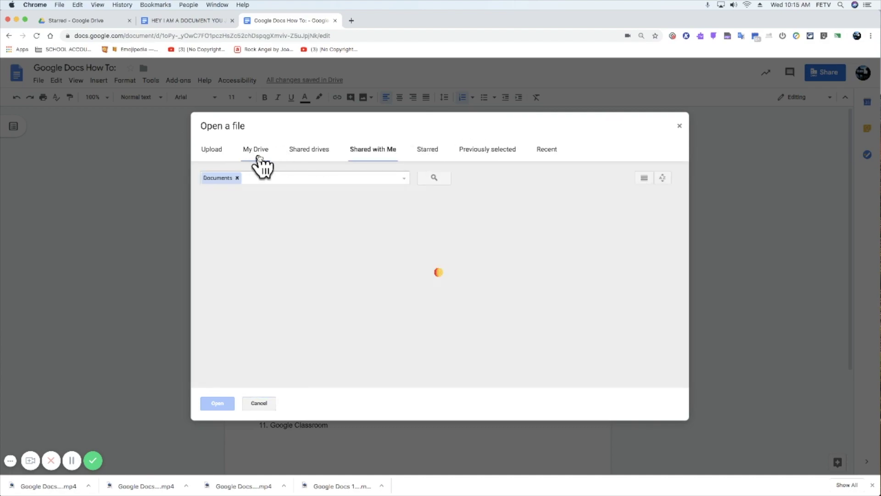
{"action": "left_click", "coordinate": [679, 125]}
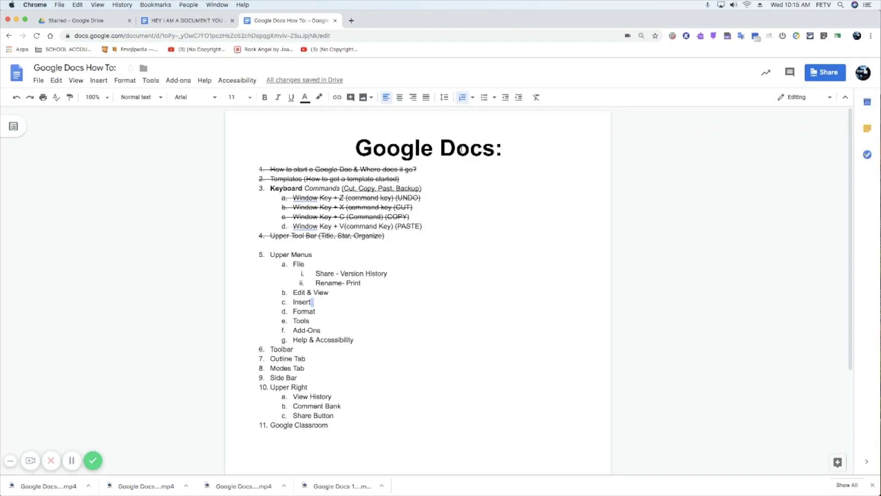
Check the document's folder location in Drive and review the formats in which it can be downloaded.
{"action": "left_click", "coordinate": [39, 80]}
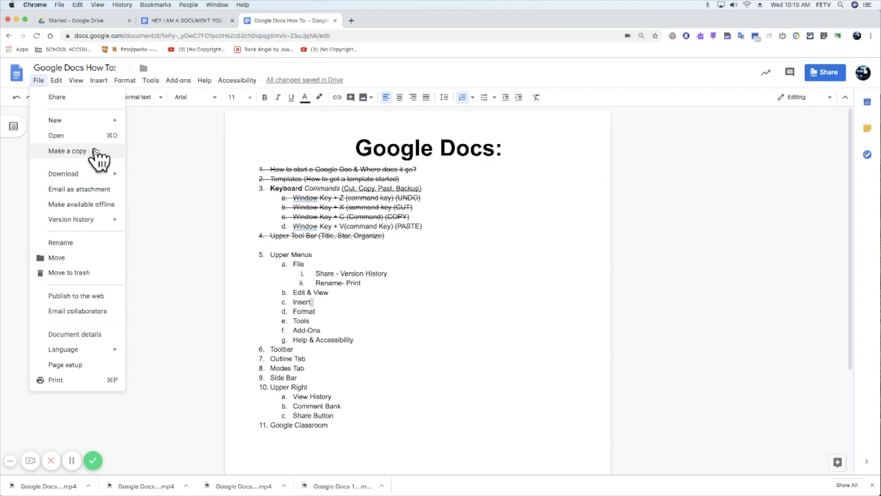
{"action": "left_click", "coordinate": [153, 80]}
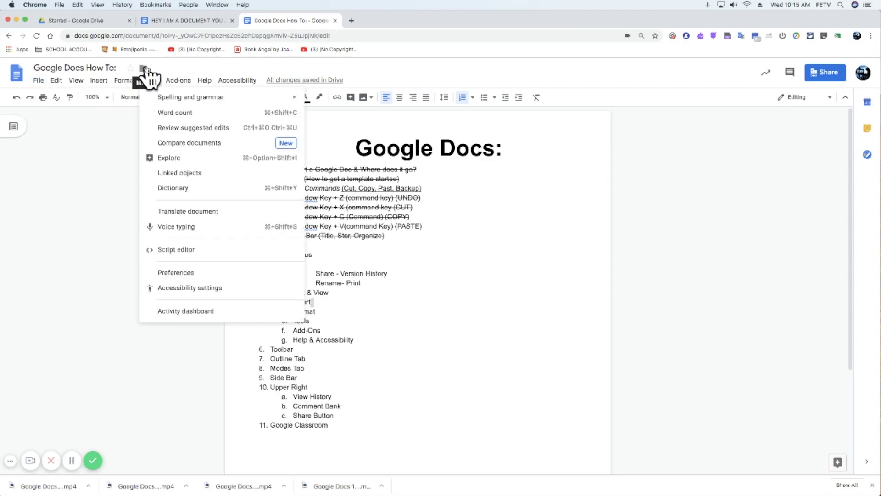
{"action": "left_click", "coordinate": [144, 68]}
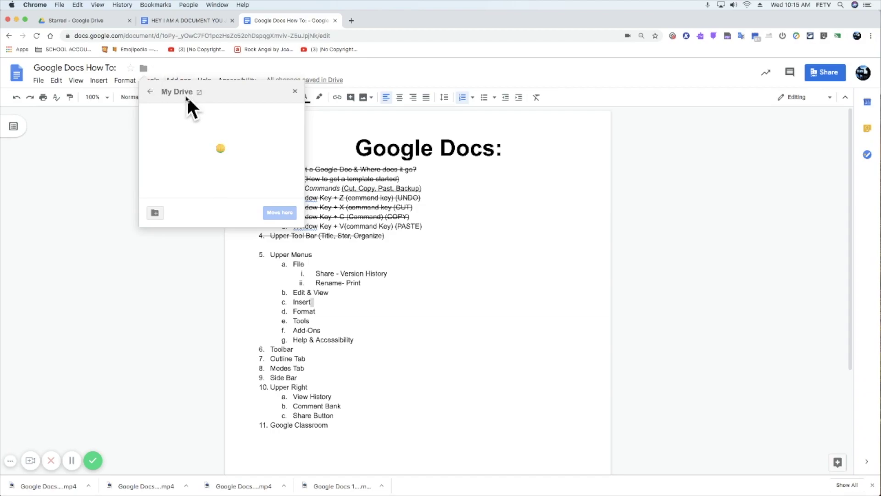
{"action": "left_click", "coordinate": [39, 80]}
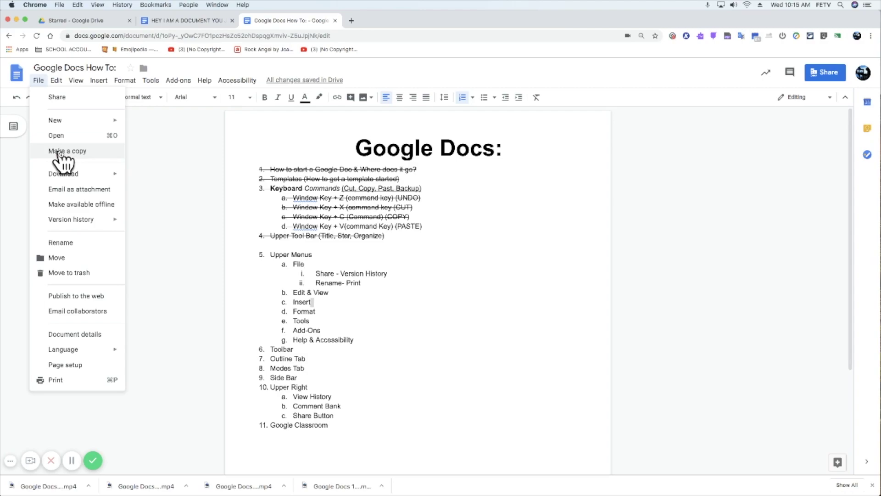
{"action": "mouse_move", "coordinate": [63, 176]}
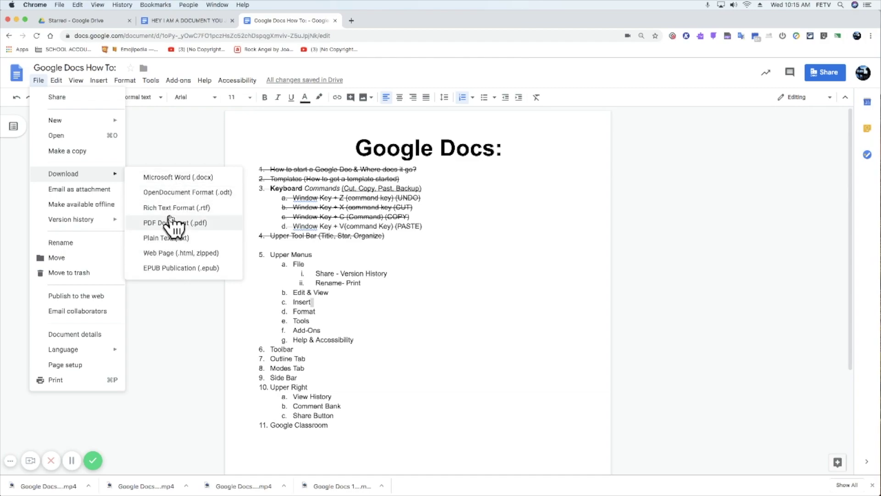
Review the email-as-attachment form and its attachment formats, keeping PDF, and close it without sending.
{"action": "left_click", "coordinate": [102, 191]}
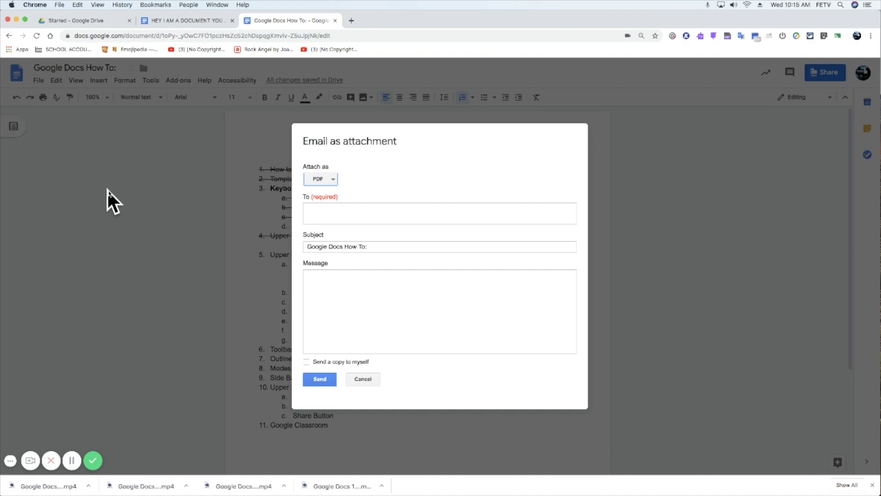
{"action": "left_click", "coordinate": [332, 180]}
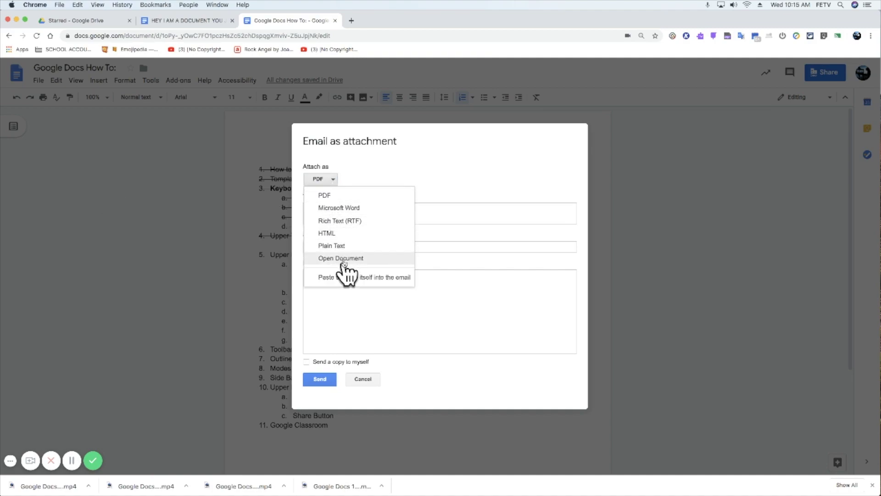
{"action": "left_click", "coordinate": [333, 196]}
{"action": "left_click", "coordinate": [362, 207]}
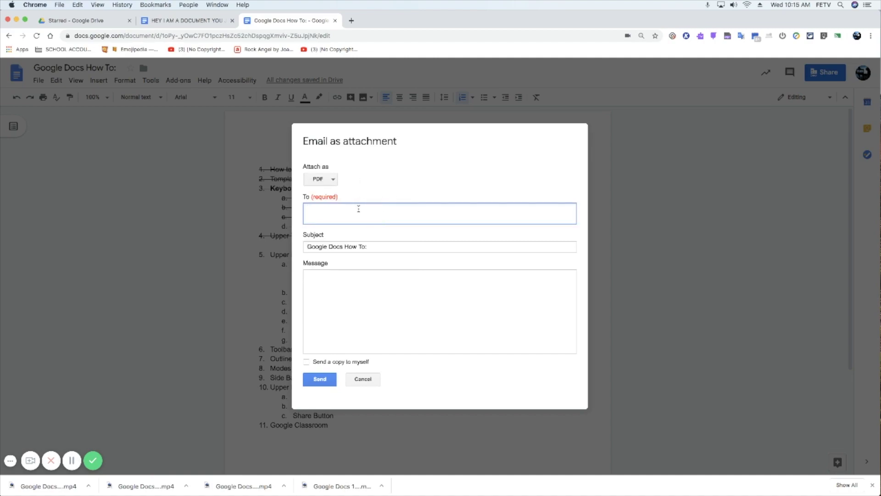
{"action": "left_click", "coordinate": [349, 277]}
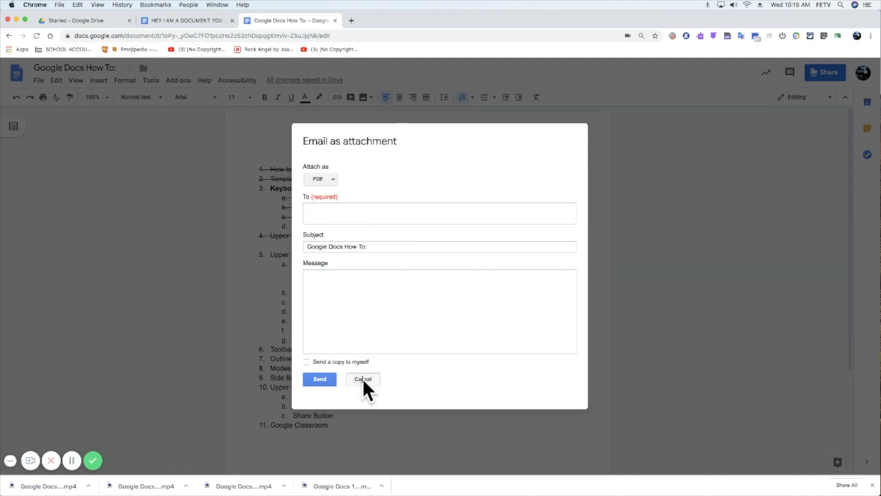
{"action": "left_click", "coordinate": [362, 378]}
Make the document available offline by turning on offline access for all files.
{"action": "left_click", "coordinate": [38, 80]}
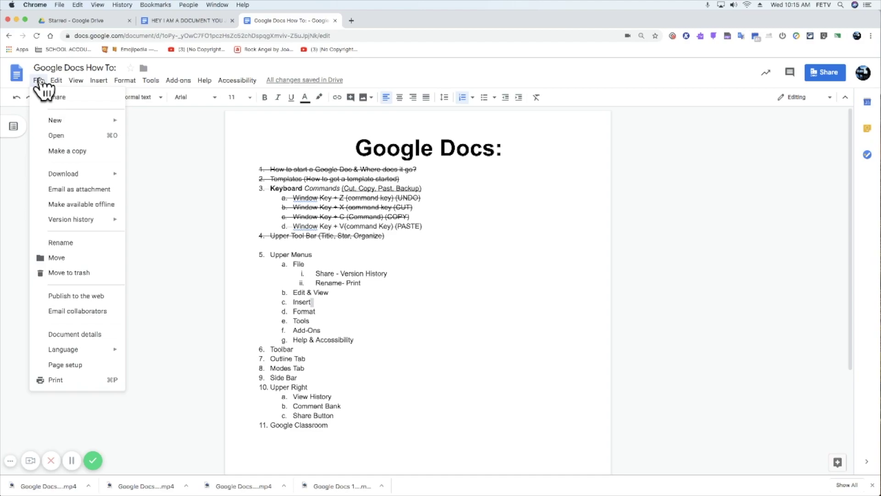
{"action": "left_click", "coordinate": [107, 206]}
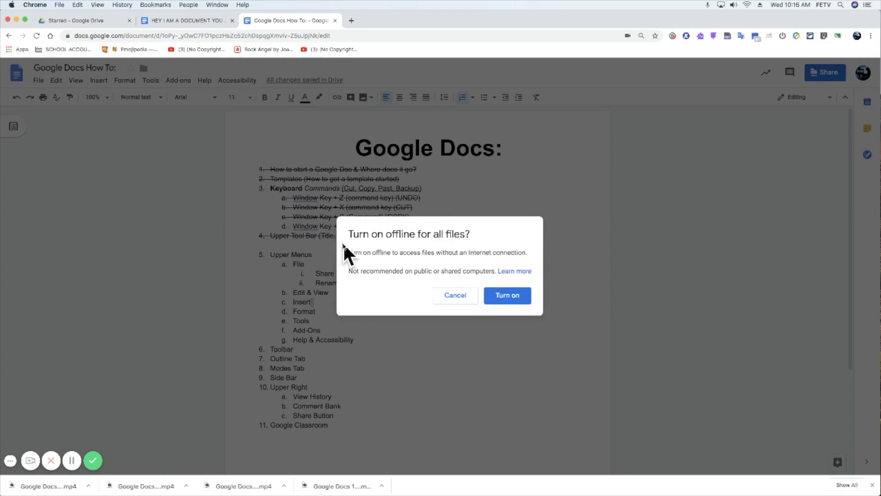
{"action": "left_click", "coordinate": [503, 297]}
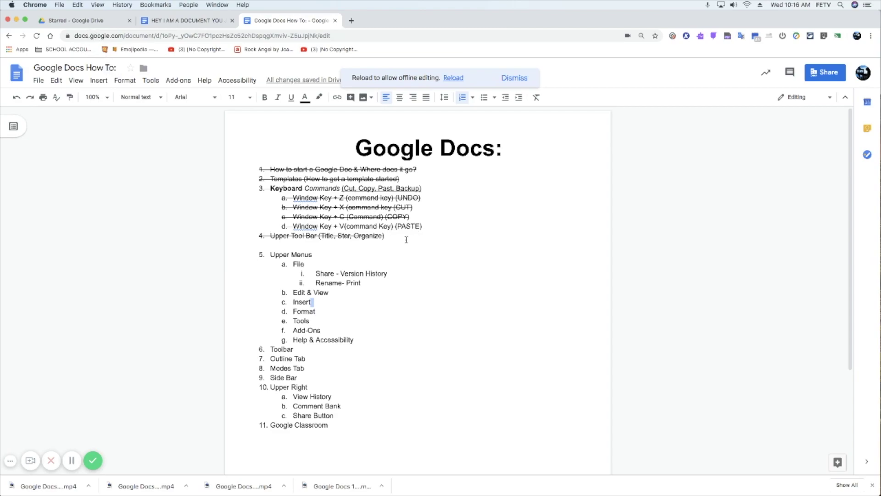
Open the document's version history and look through its accessibility options.
{"action": "left_click", "coordinate": [39, 81]}
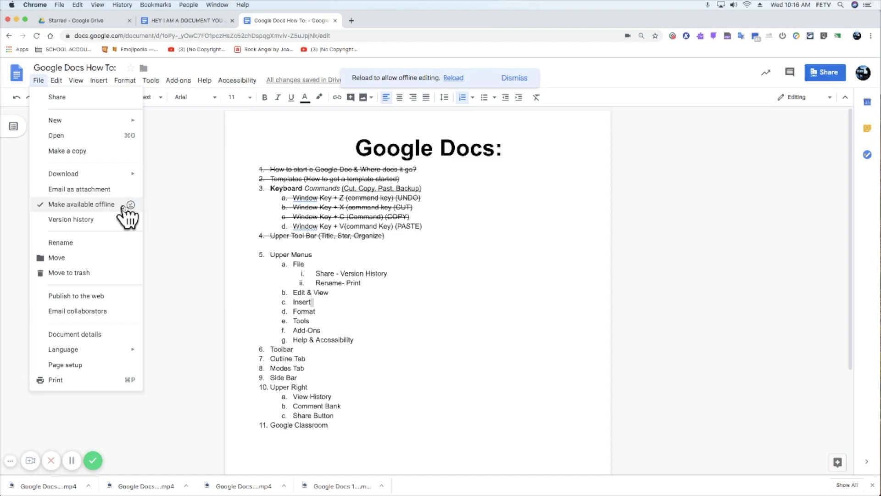
{"action": "mouse_move", "coordinate": [92, 223]}
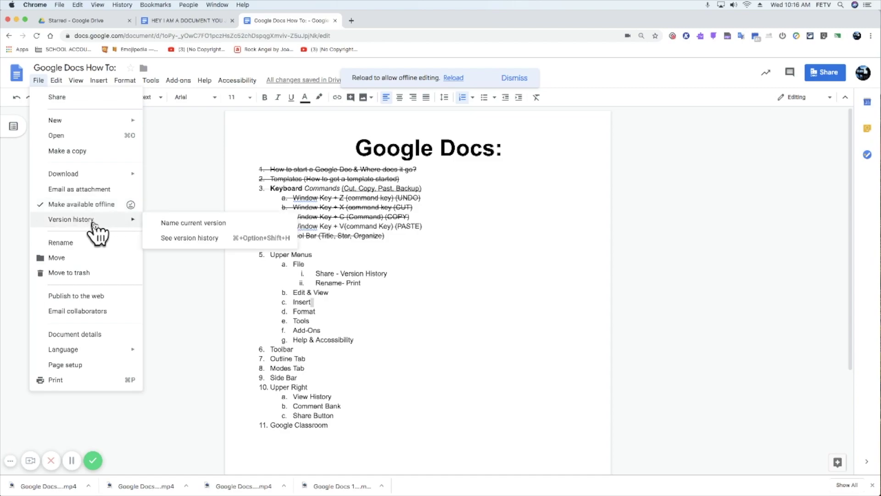
{"action": "left_click", "coordinate": [453, 316]}
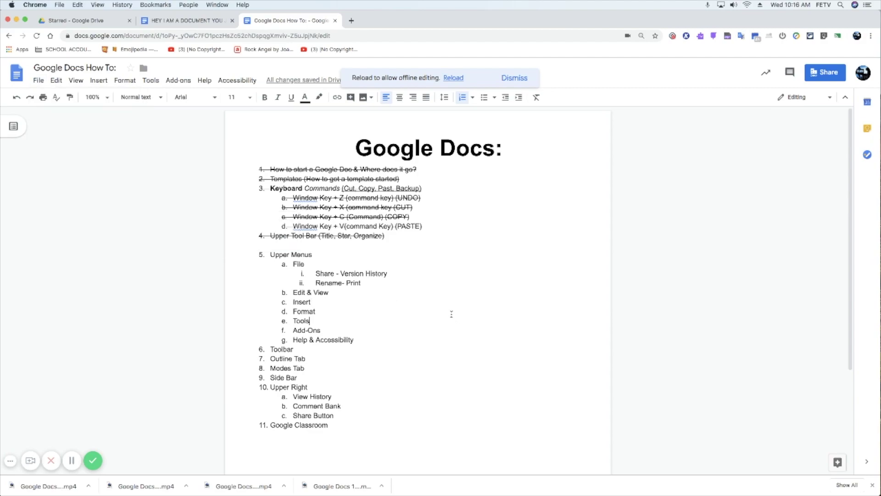
{"action": "left_click", "coordinate": [42, 79]}
{"action": "mouse_move", "coordinate": [95, 219]}
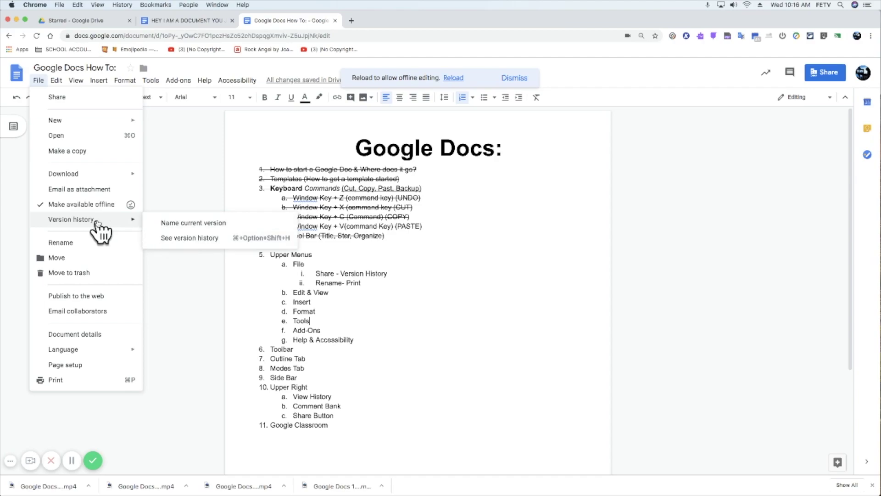
{"action": "left_click", "coordinate": [166, 239]}
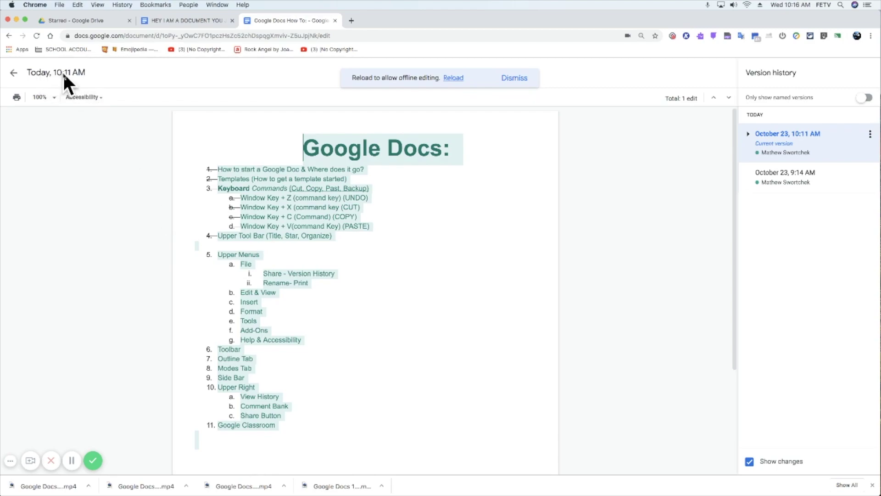
{"action": "left_click", "coordinate": [83, 97]}
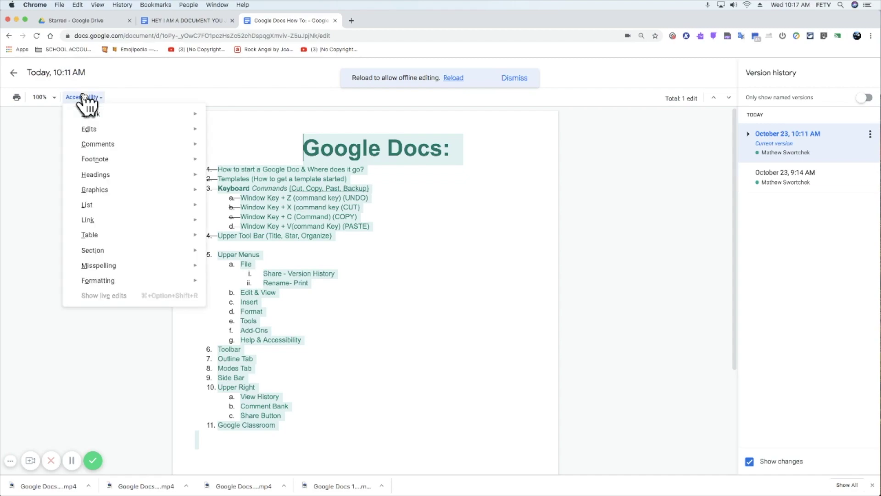
{"action": "left_click", "coordinate": [83, 97]}
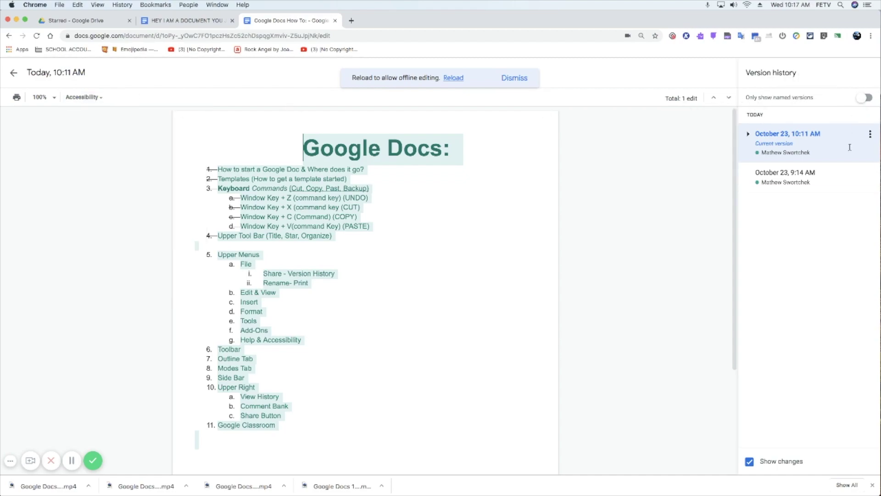
Compare the October 23, 9:14 AM version with the current 10:11 AM version and dismiss the offline reload notice.
{"action": "left_click", "coordinate": [862, 100]}
{"action": "left_click", "coordinate": [862, 99]}
{"action": "left_click", "coordinate": [824, 169]}
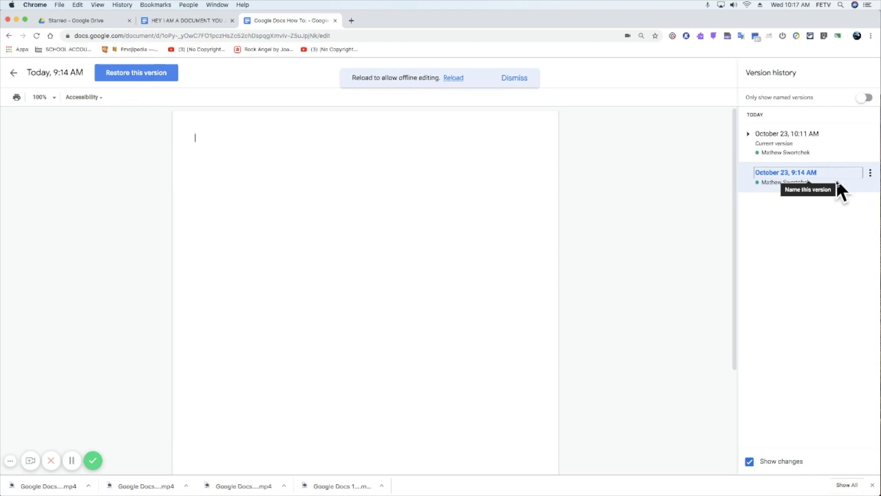
{"action": "left_click", "coordinate": [830, 153]}
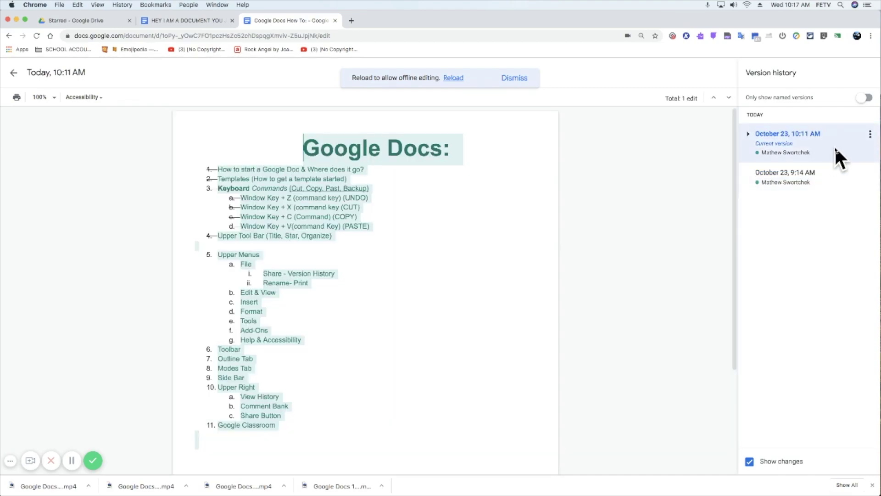
{"action": "left_click", "coordinate": [871, 135]}
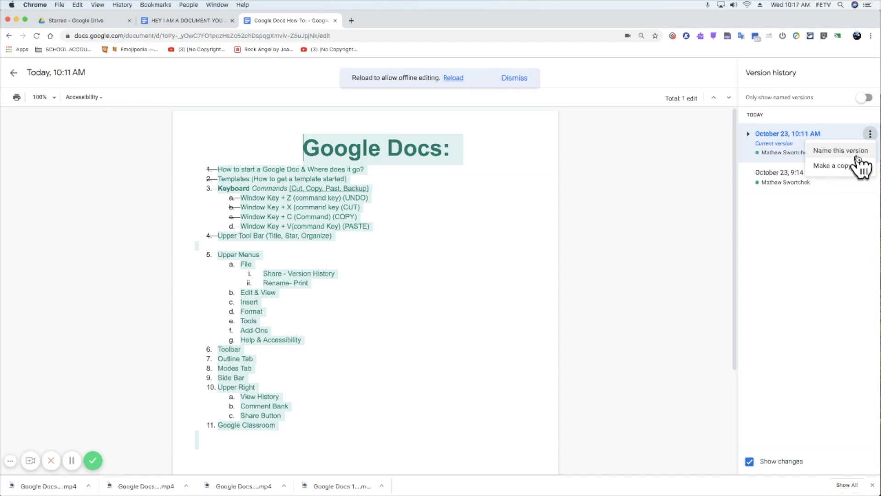
{"action": "left_click", "coordinate": [782, 174]}
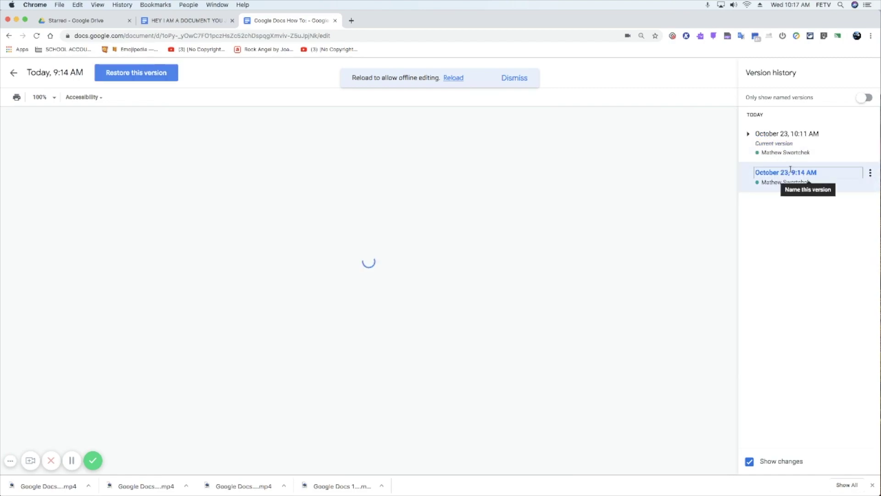
{"action": "left_click", "coordinate": [647, 181]}
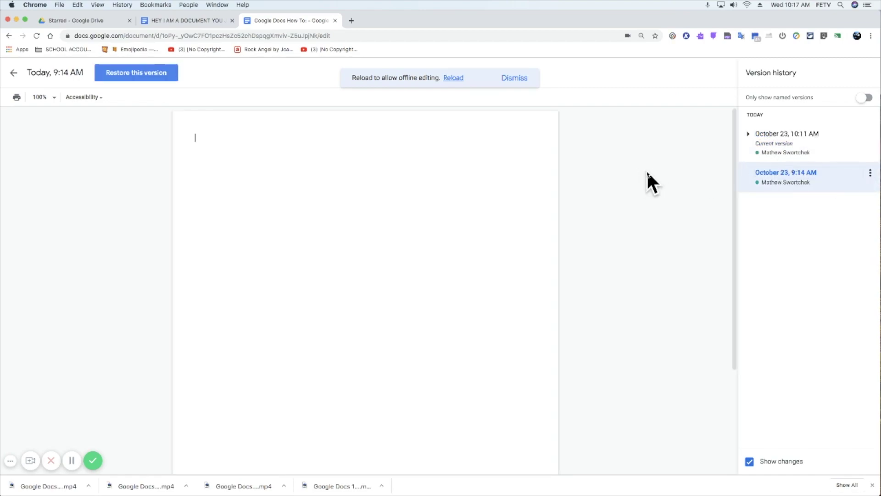
{"action": "left_click", "coordinate": [794, 141]}
{"action": "left_click", "coordinate": [796, 175]}
{"action": "left_click", "coordinate": [756, 134]}
{"action": "left_click", "coordinate": [514, 79]}
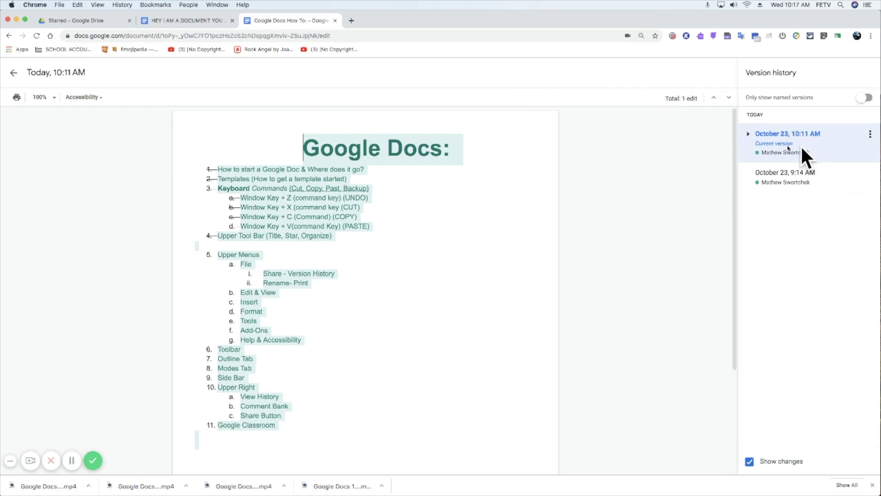
Return to the document and delete the outline items from Add-Ons through Google Classroom.
{"action": "left_click", "coordinate": [14, 72]}
{"action": "left_click_drag", "start_coordinate": [248, 433], "coordinate": [255, 330]}
{"action": "key", "text": "BackSpace"}
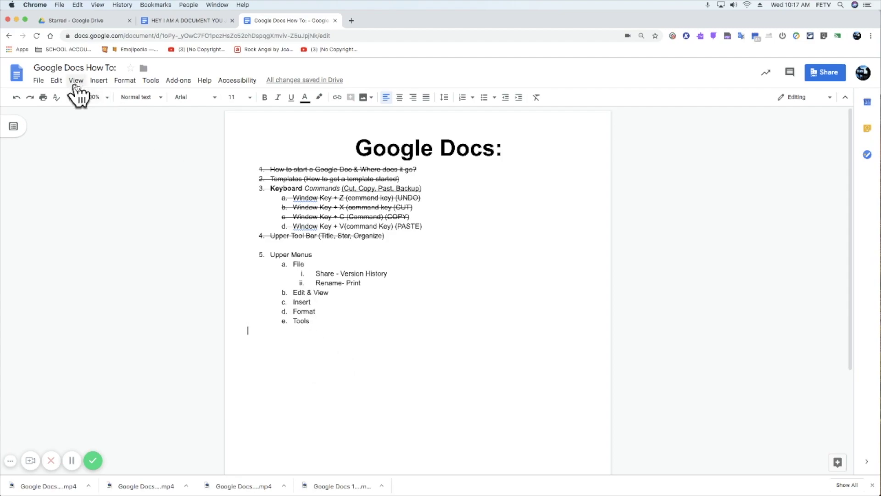
Restore the document to the October 23, 10:11 AM version listed under the current version in the version history.
{"action": "left_click", "coordinate": [39, 81]}
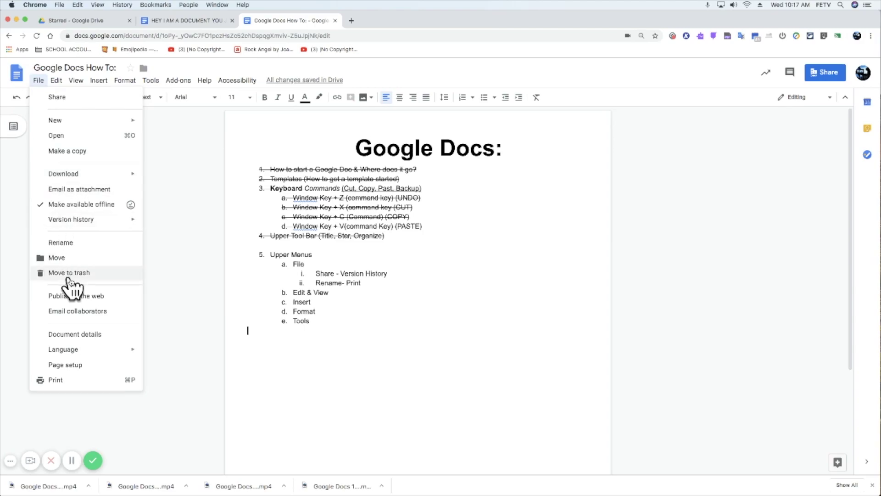
{"action": "mouse_move", "coordinate": [115, 220]}
{"action": "left_click", "coordinate": [172, 236]}
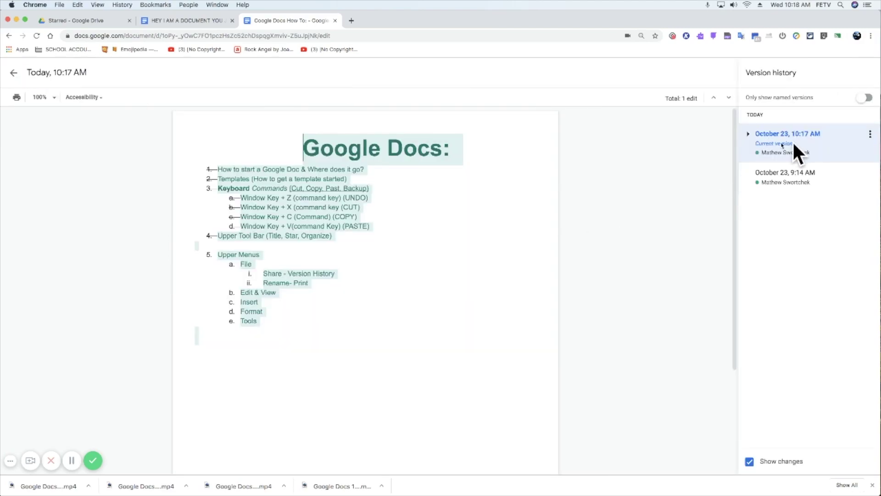
{"action": "left_click", "coordinate": [748, 134]}
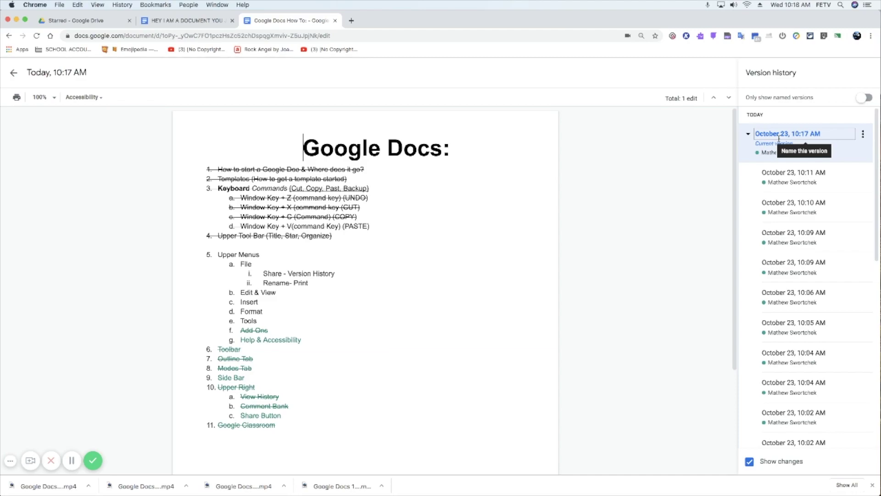
{"action": "left_click", "coordinate": [838, 169]}
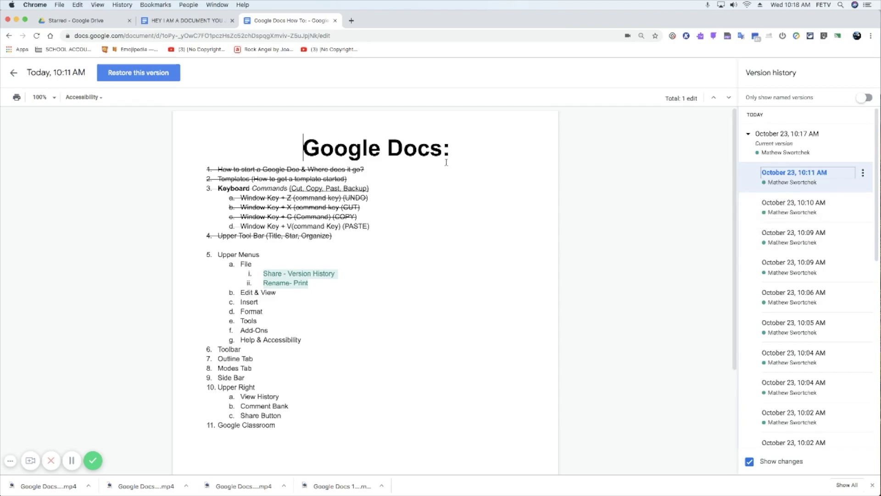
{"action": "left_click", "coordinate": [166, 76]}
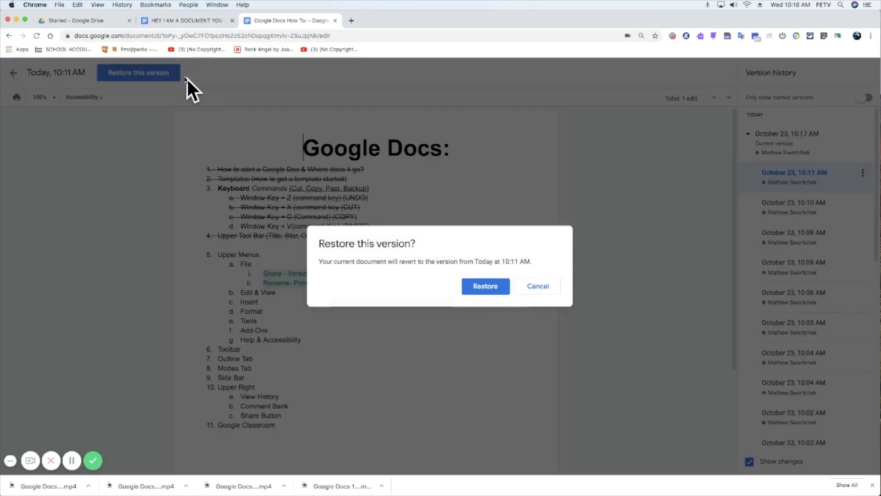
{"action": "left_click", "coordinate": [495, 286]}
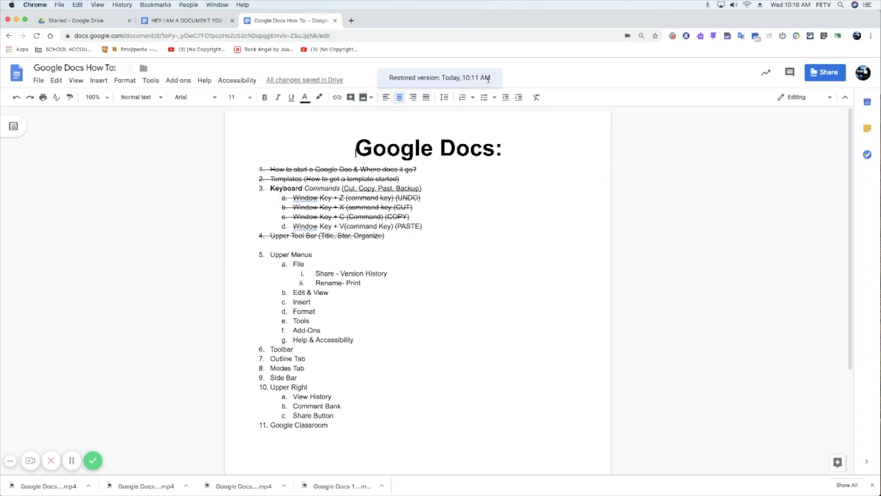
Bring up the document's file commands again.
{"action": "left_click", "coordinate": [40, 81]}
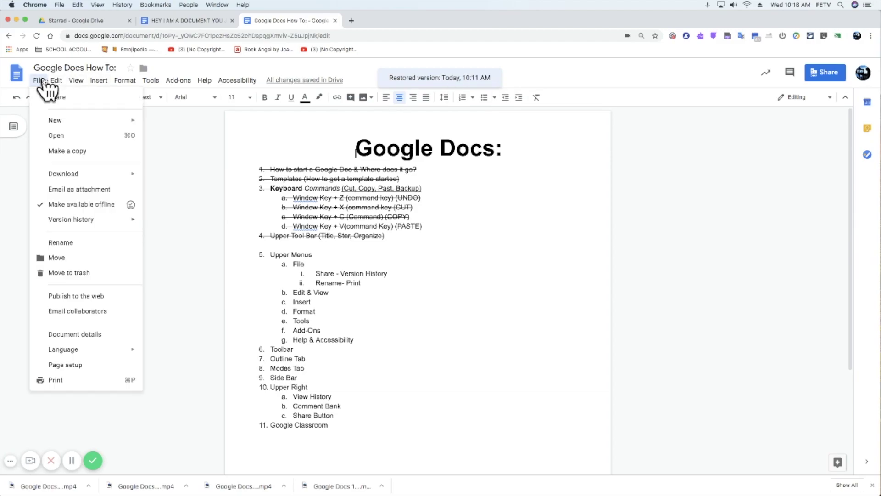